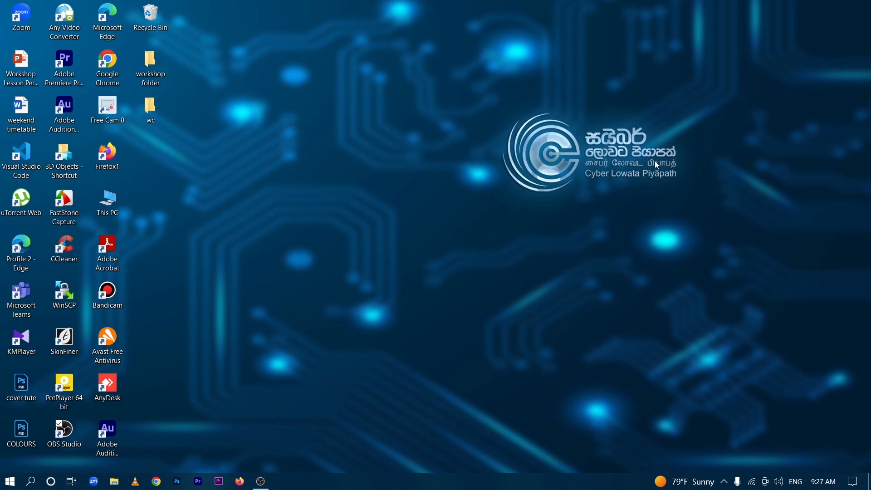
- Launch XAMPP Control Panel, start Apache and MySQL, and minimize the panel
{"action": "left_click", "coordinate": [36, 487]}
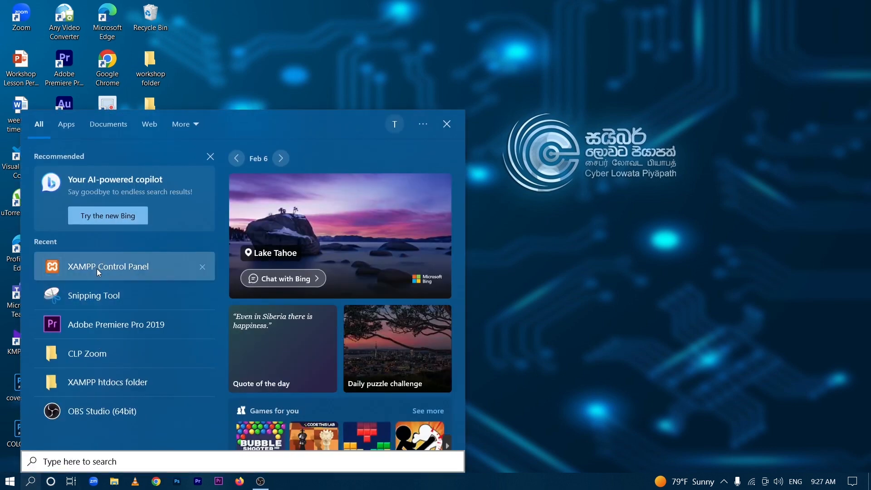
{"action": "left_click", "coordinate": [97, 269]}
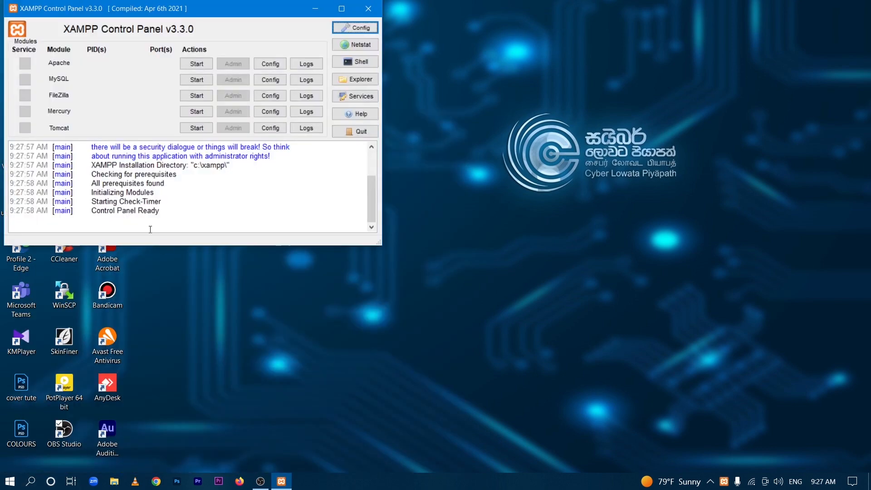
{"action": "left_click", "coordinate": [188, 65]}
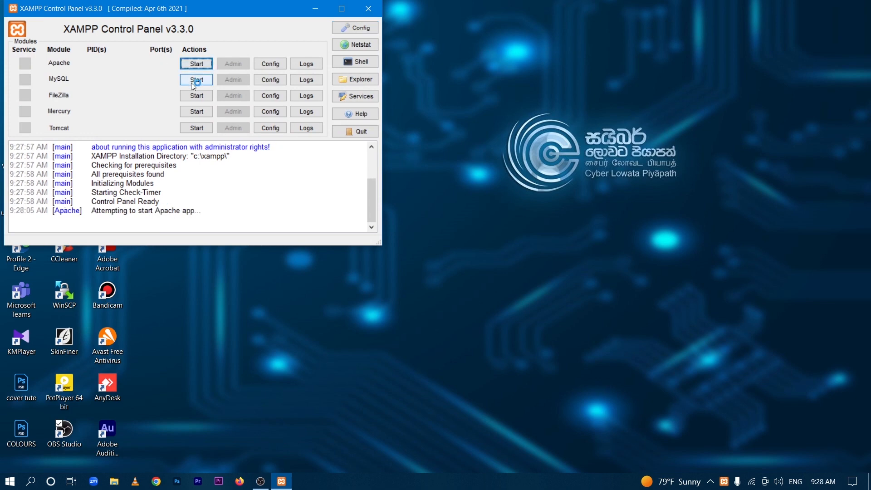
{"action": "left_click", "coordinate": [192, 83]}
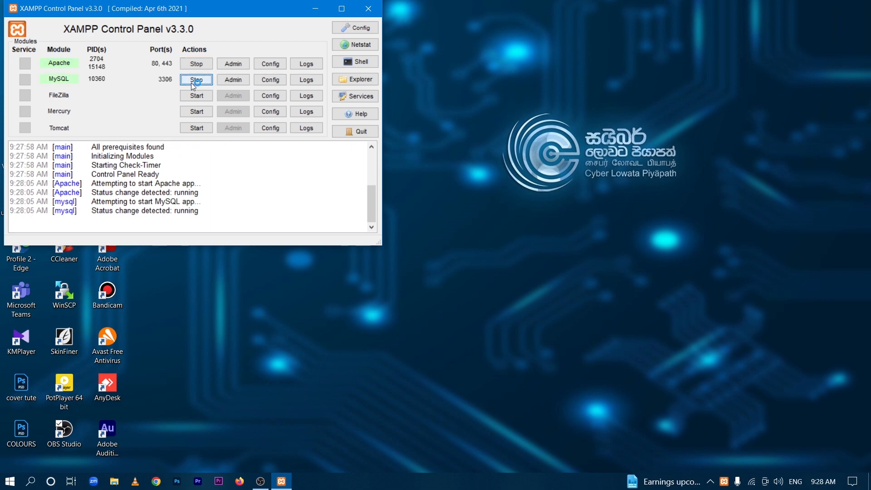
{"action": "left_click", "coordinate": [316, 14]}
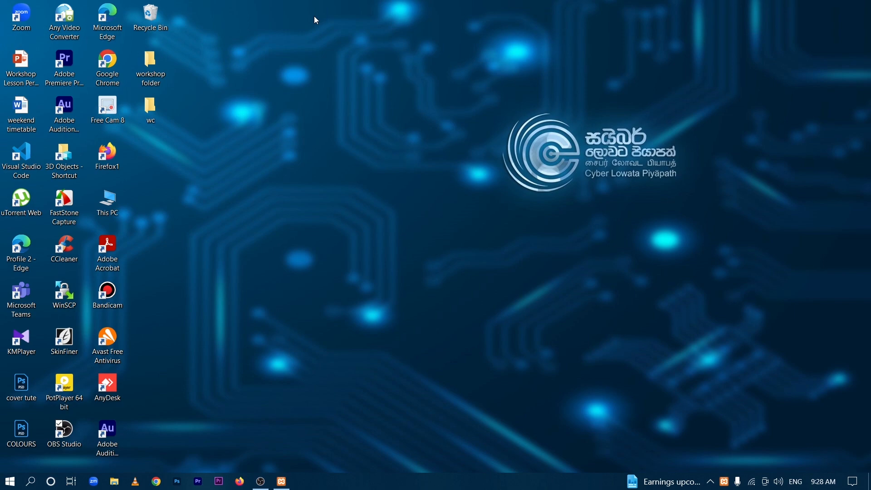
- Copy the Joomla_4.3.4-Stable-Full_Package zip from the workshop Software folder
{"action": "double_click", "coordinate": [145, 86]}
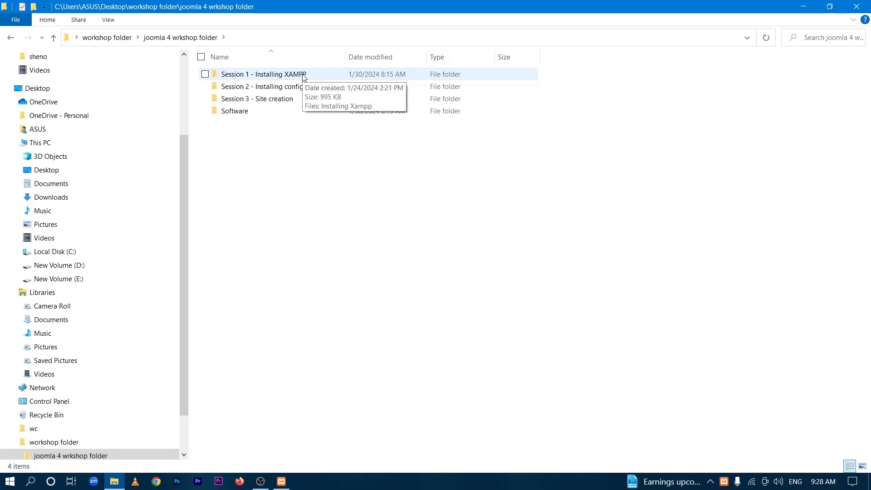
{"action": "double_click", "coordinate": [263, 114]}
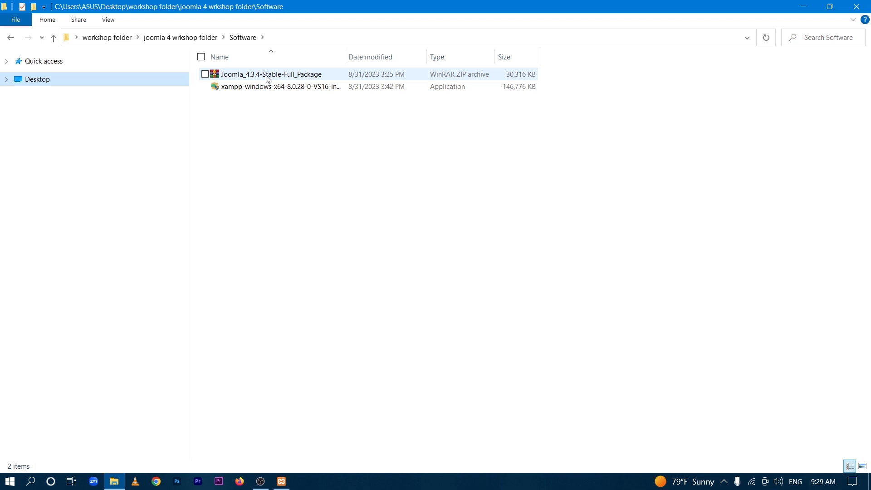
{"action": "left_click", "coordinate": [268, 77]}
{"action": "right_click", "coordinate": [267, 75]}
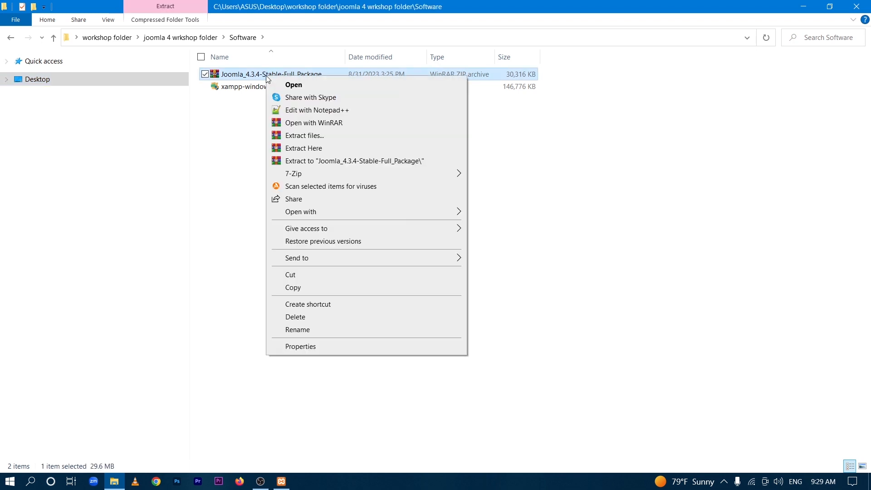
{"action": "left_click", "coordinate": [316, 288]}
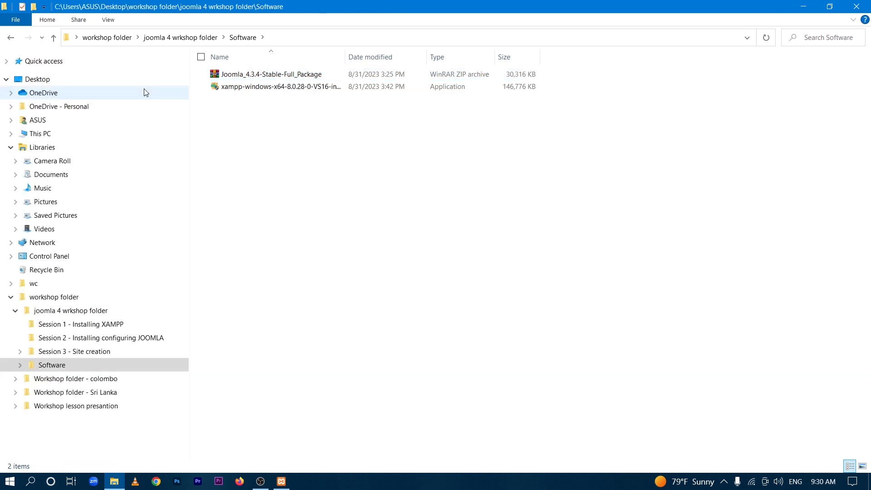
- Paste the Joomla zip into C:\xampp\htdocs
{"action": "left_click", "coordinate": [56, 135]}
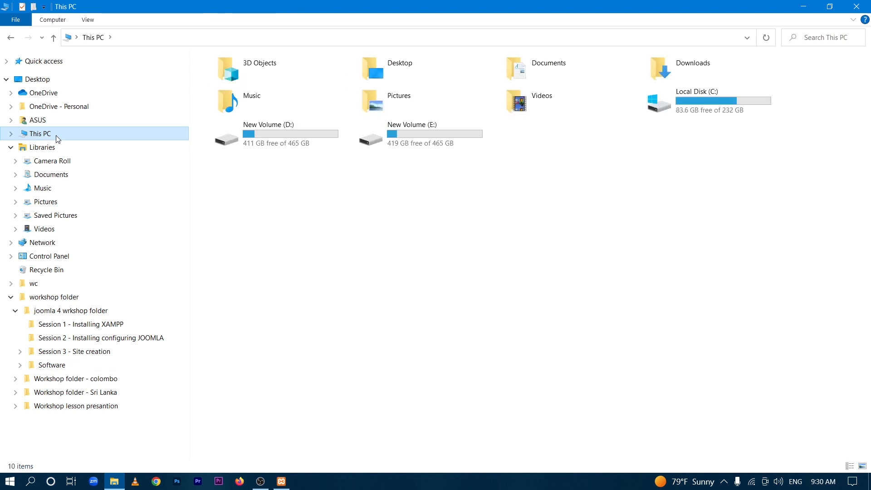
{"action": "left_click", "coordinate": [711, 103]}
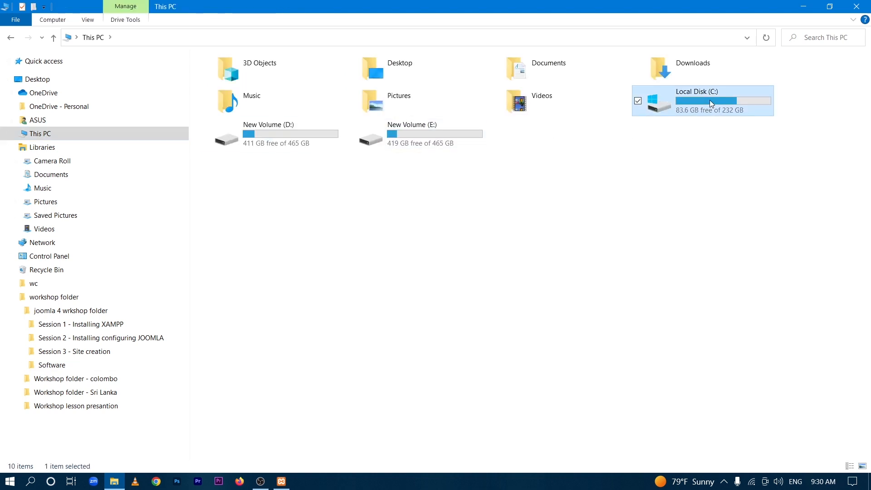
{"action": "double_click", "coordinate": [711, 103]}
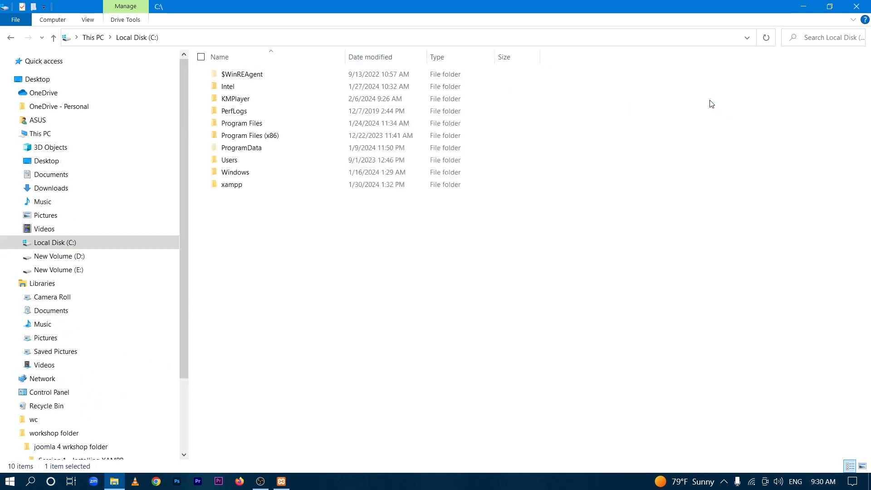
{"action": "double_click", "coordinate": [275, 186]}
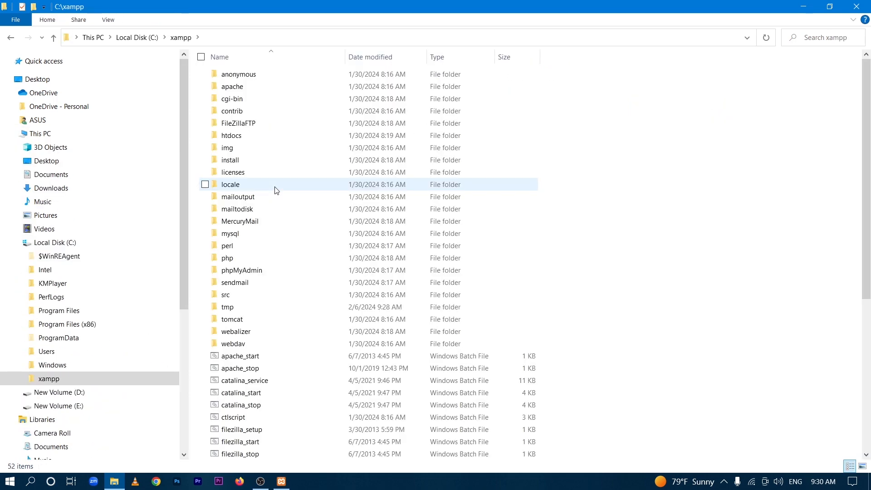
{"action": "double_click", "coordinate": [277, 139]}
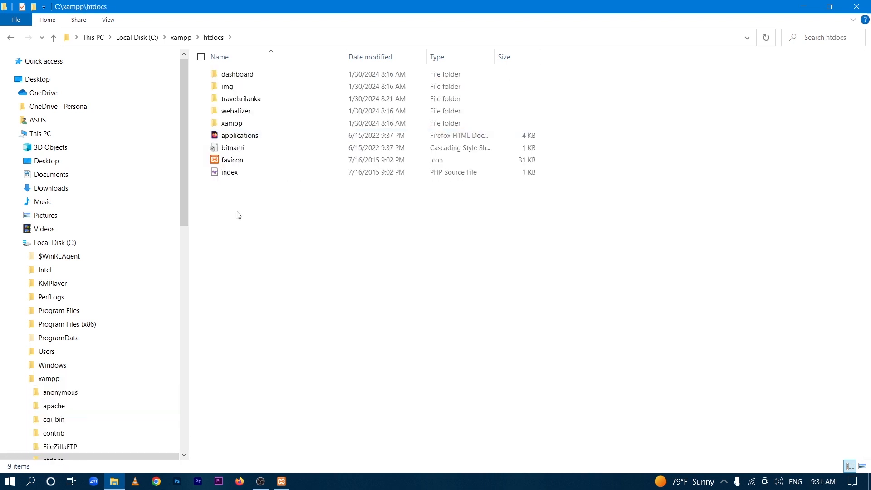
{"action": "right_click", "coordinate": [238, 198]}
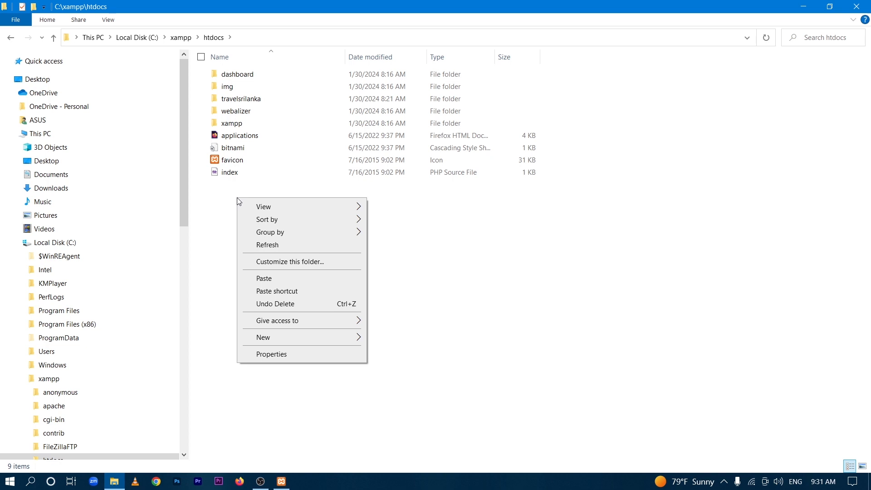
{"action": "left_click", "coordinate": [266, 279]}
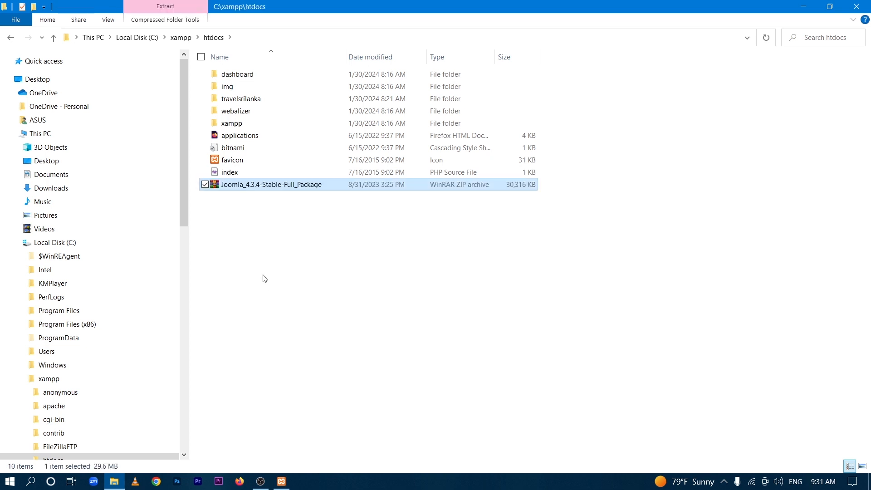
- Extract the Joomla_4.3.4-Stable-Full_Package zip into C:\xampp\htdocs and select the new folder
{"action": "left_click", "coordinate": [240, 189]}
{"action": "right_click", "coordinate": [240, 188]}
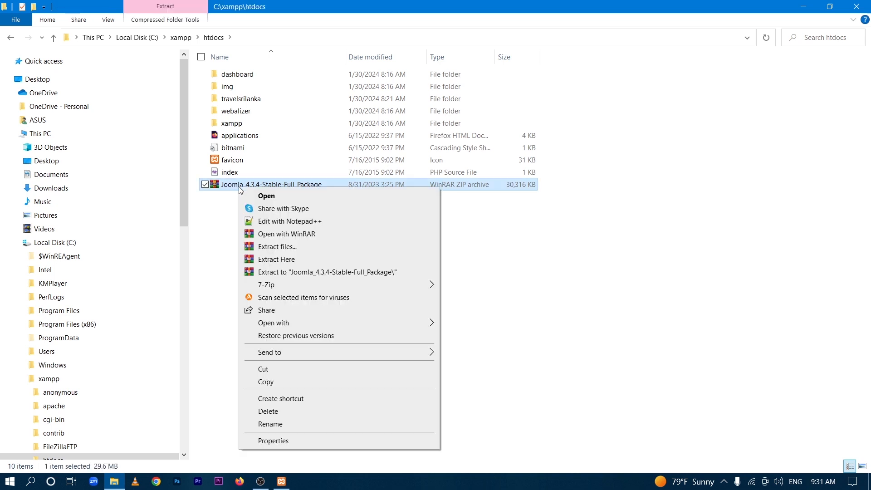
{"action": "left_click", "coordinate": [266, 250]}
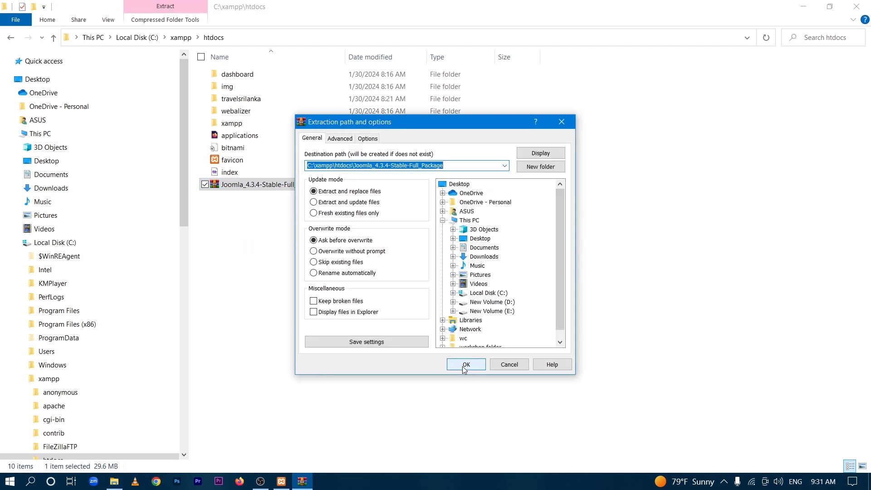
{"action": "left_click", "coordinate": [465, 369]}
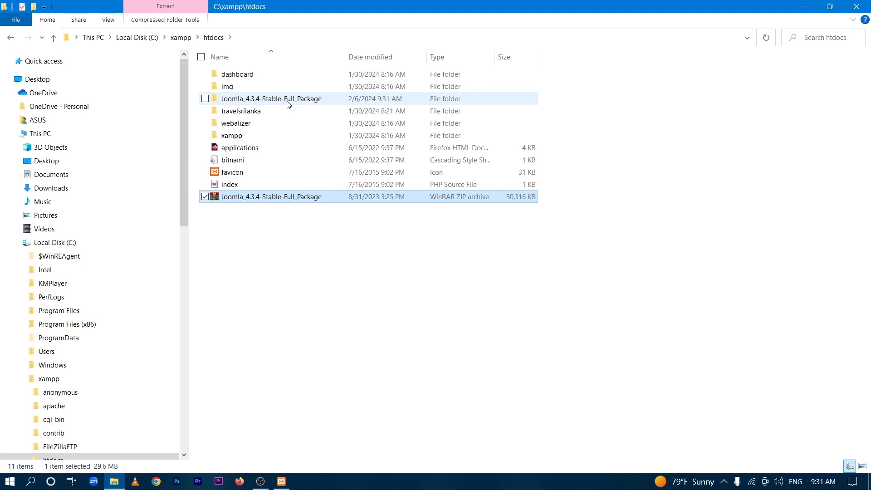
{"action": "left_click", "coordinate": [289, 104]}
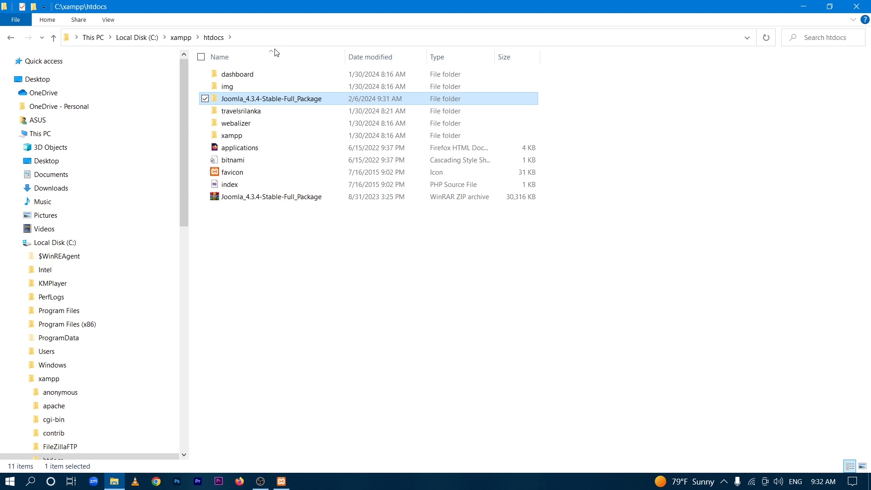
- Rename the extracted Joomla folder to 'srilanka' and launch Google Chrome
{"action": "right_click", "coordinate": [277, 103]}
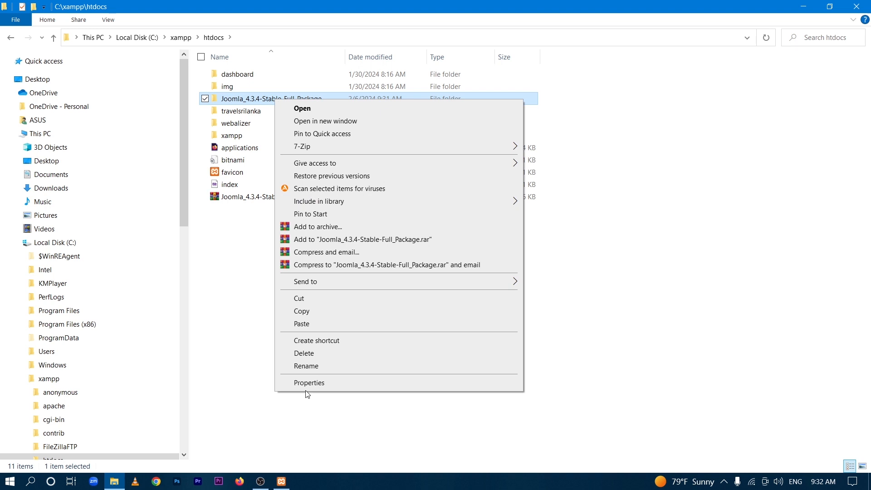
{"action": "left_click", "coordinate": [307, 366]}
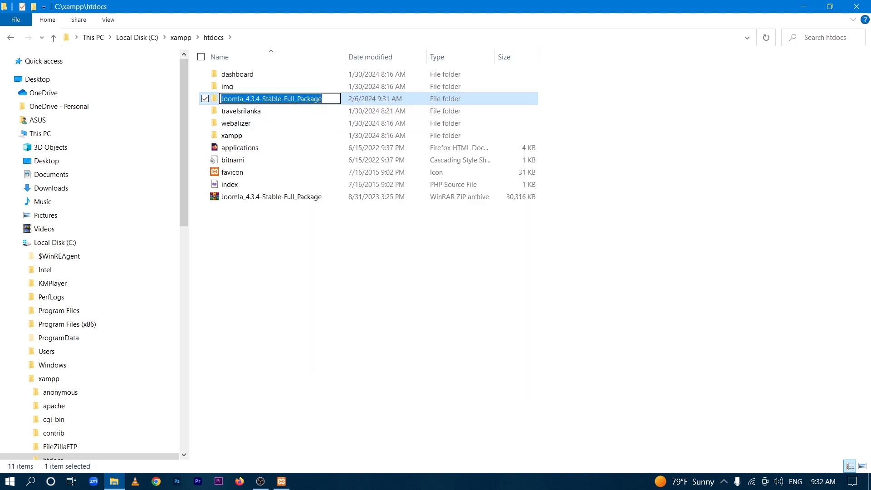
{"action": "key", "text": "BackSpace"}
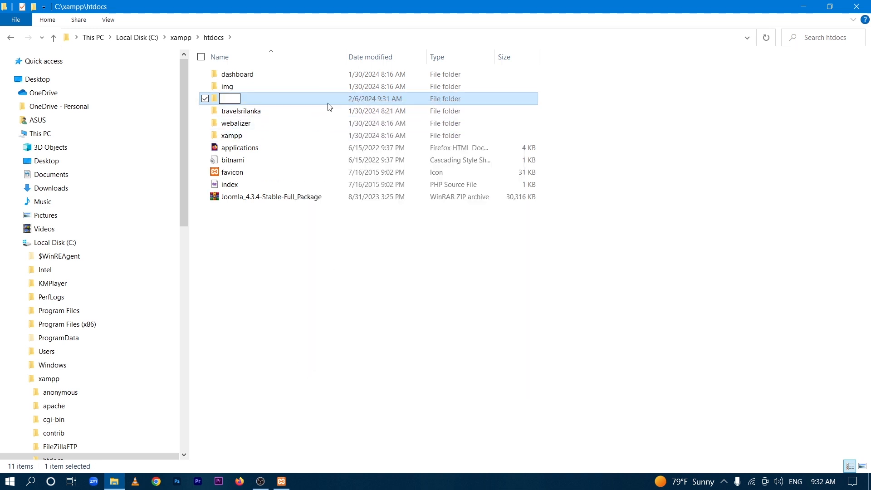
{"action": "type", "text": "srilanka"}
{"action": "left_click", "coordinate": [343, 294]}
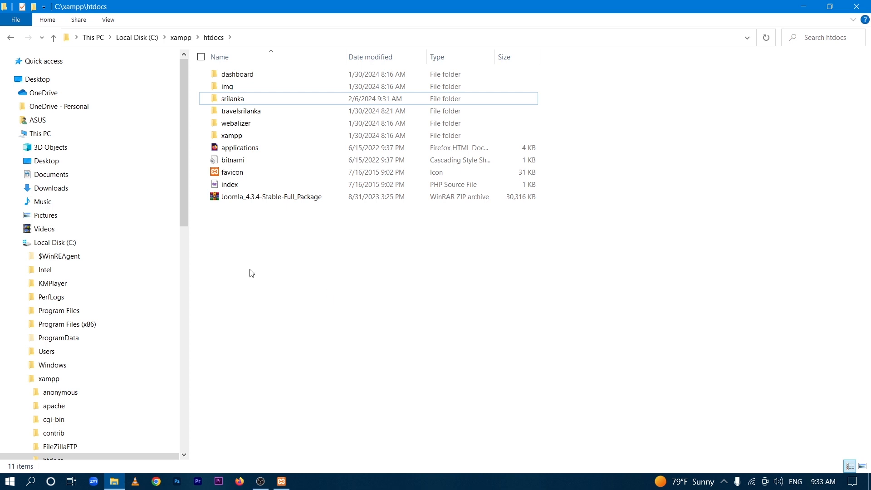
{"action": "left_click", "coordinate": [156, 482]}
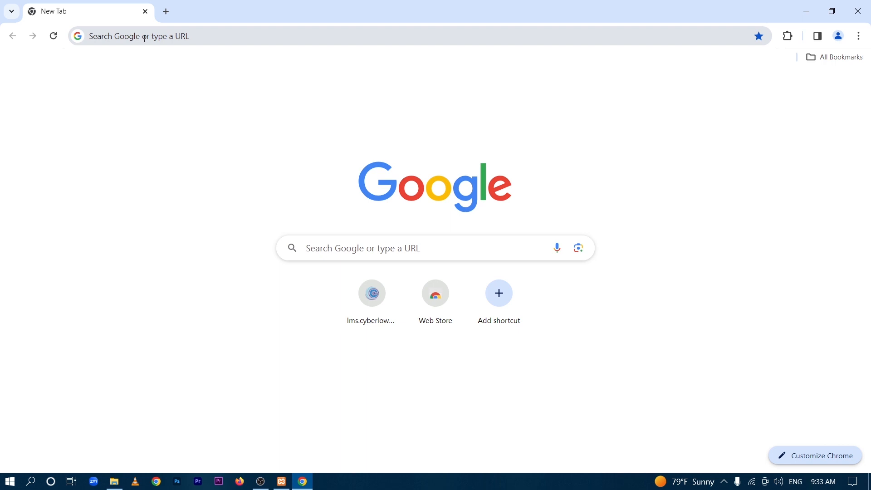
- Enter localhost/srilanka in Chrome's address bar to launch the Joomla installer
{"action": "left_click", "coordinate": [145, 38]}
{"action": "type", "text": "loca"}
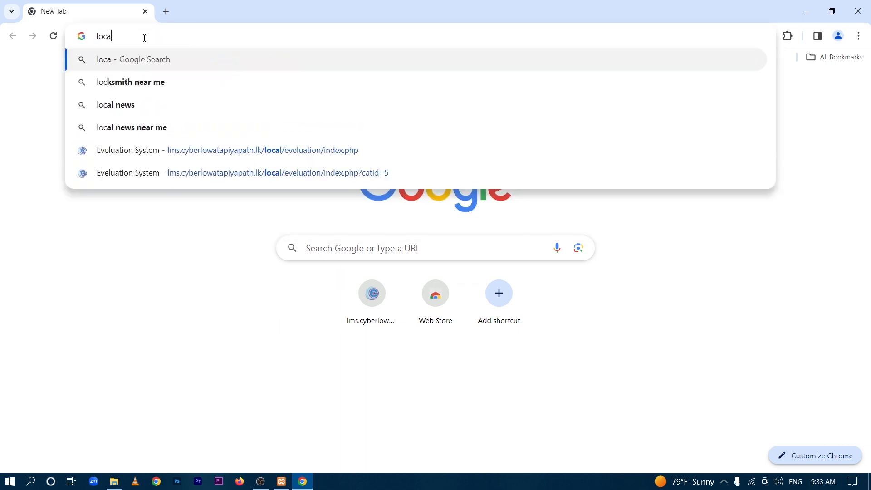
{"action": "type", "text": "lhos"}
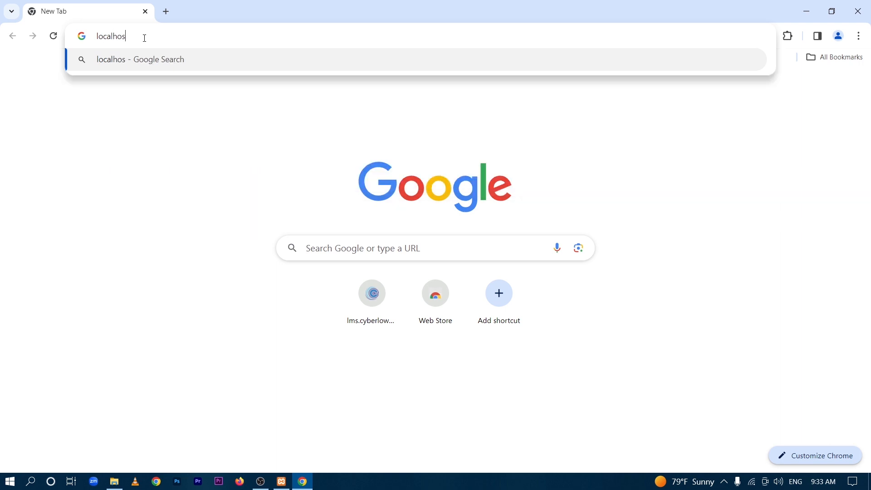
{"action": "type", "text": "t/sr"}
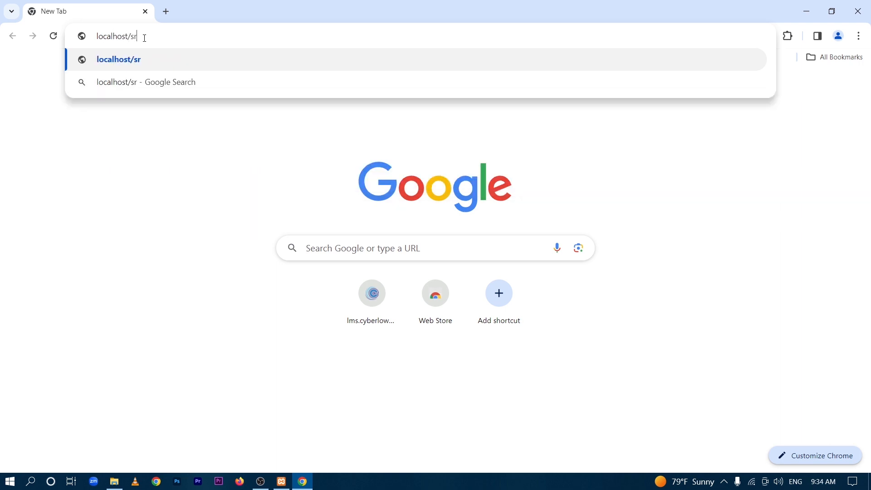
{"action": "type", "text": "ilan"}
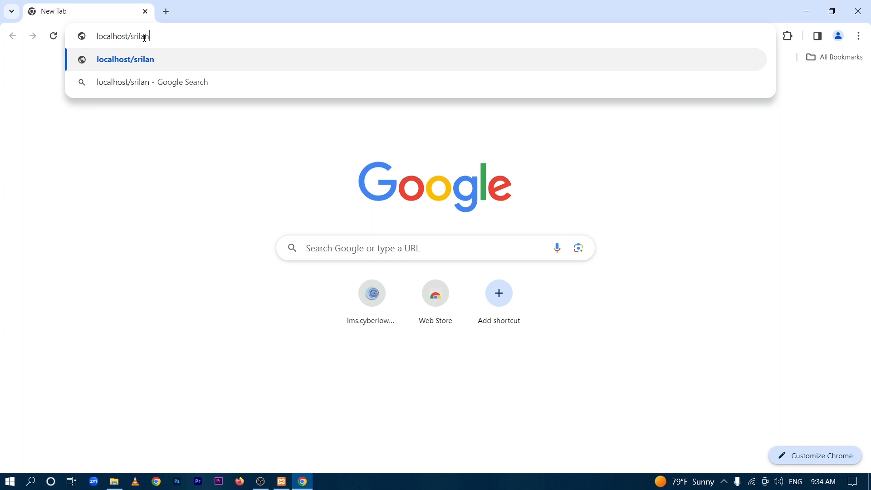
{"action": "type", "text": "ka"}
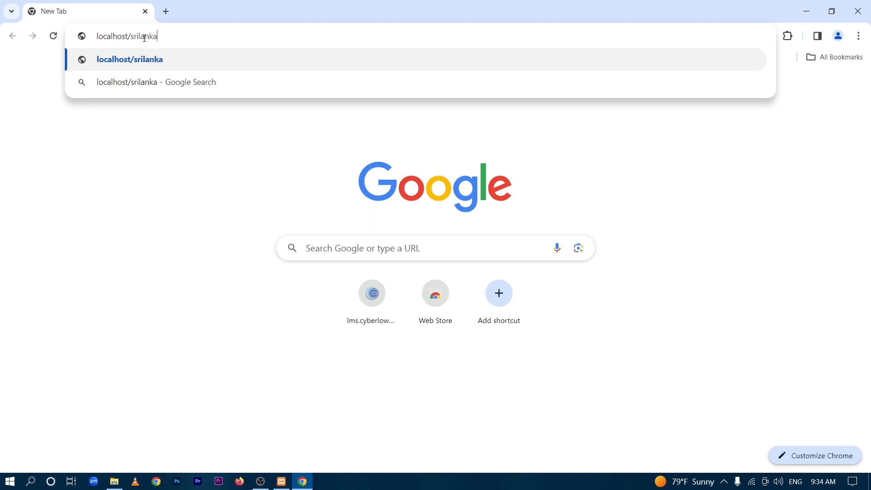
{"action": "key", "text": "Return"}
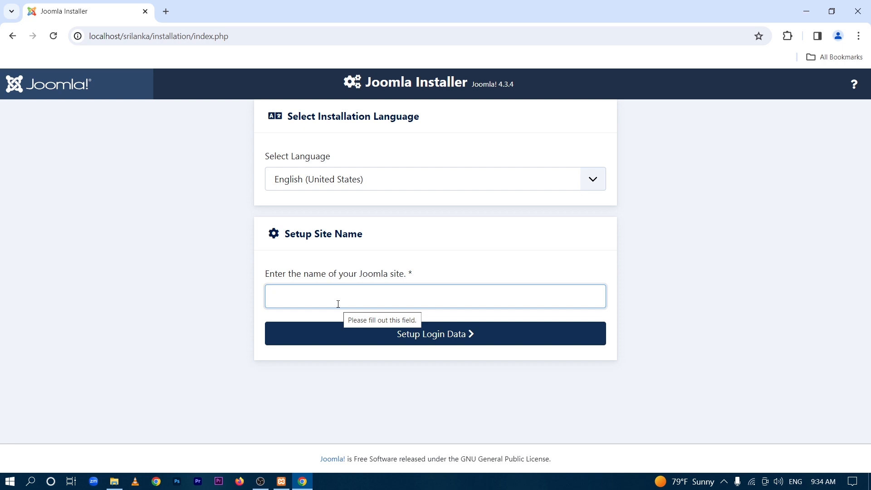
- Enter 'srilanka' as the site name and continue to Login Data
{"action": "type", "text": "sri"}
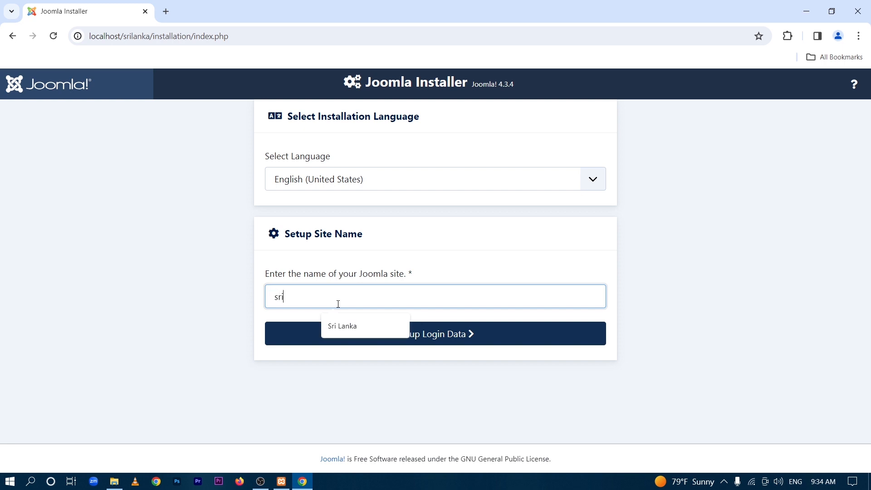
{"action": "type", "text": "la"}
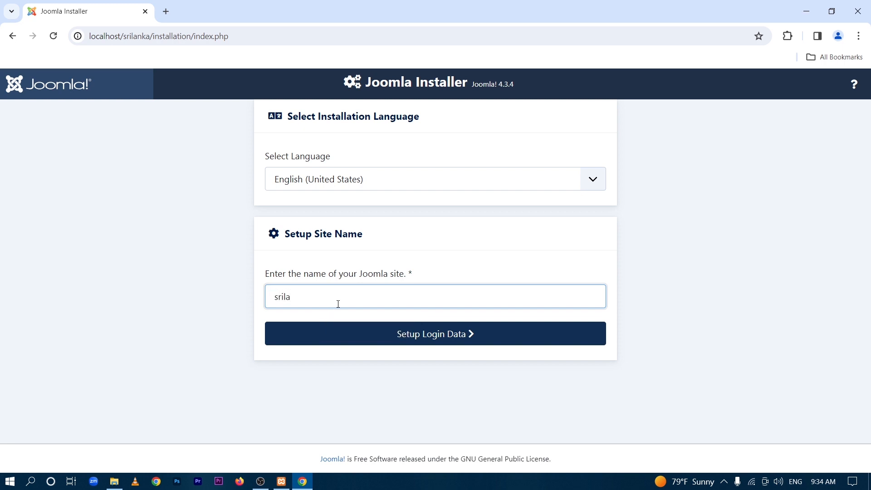
{"action": "type", "text": "nka"}
{"action": "left_click", "coordinate": [456, 337]}
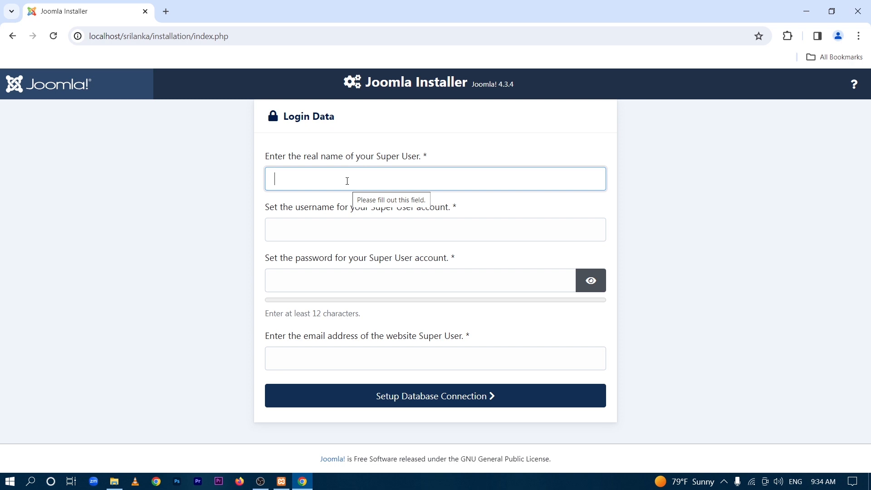
- Fill in the Super User's real name, username, password and e-mail, then continue to database setup
{"action": "type", "text": "admin"}
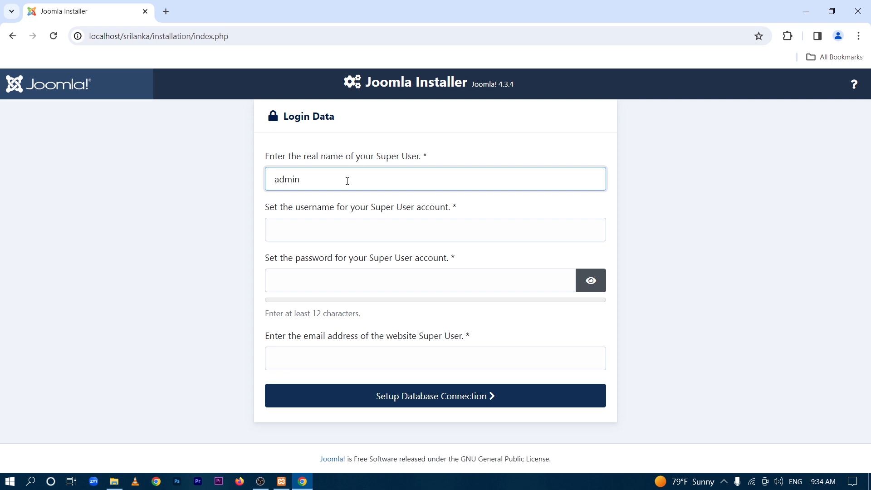
{"action": "left_click", "coordinate": [274, 232]}
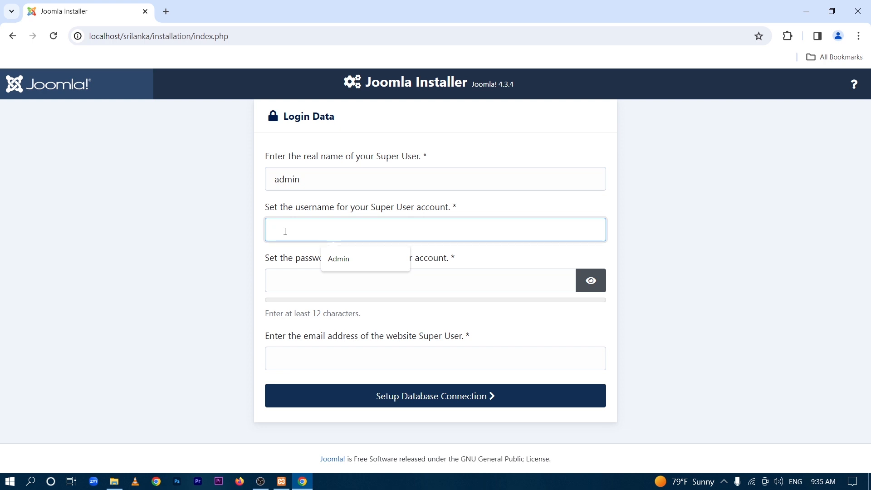
{"action": "type", "text": "admin"}
{"action": "left_click", "coordinate": [311, 277]}
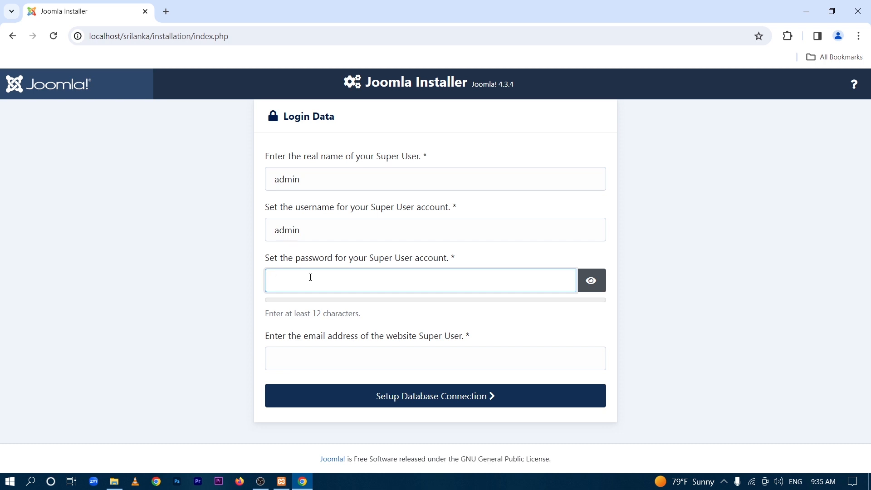
{"action": "type", "text": "admin"}
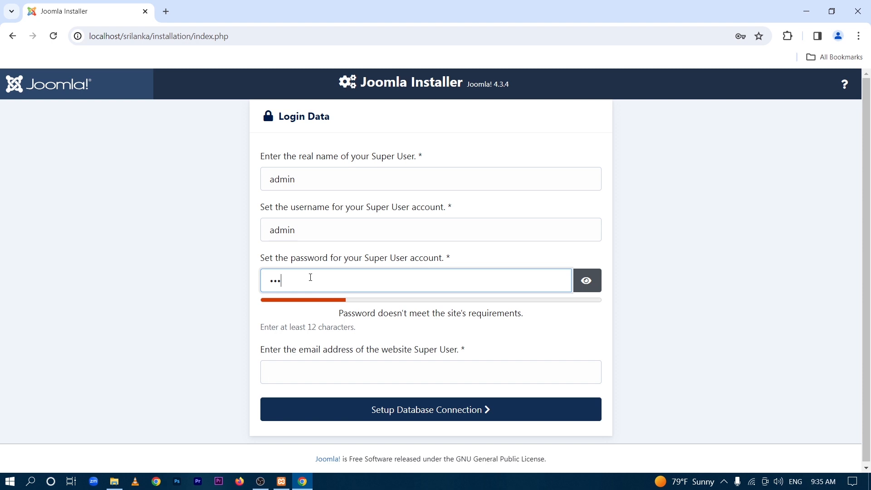
{"action": "type", "text": "12345"}
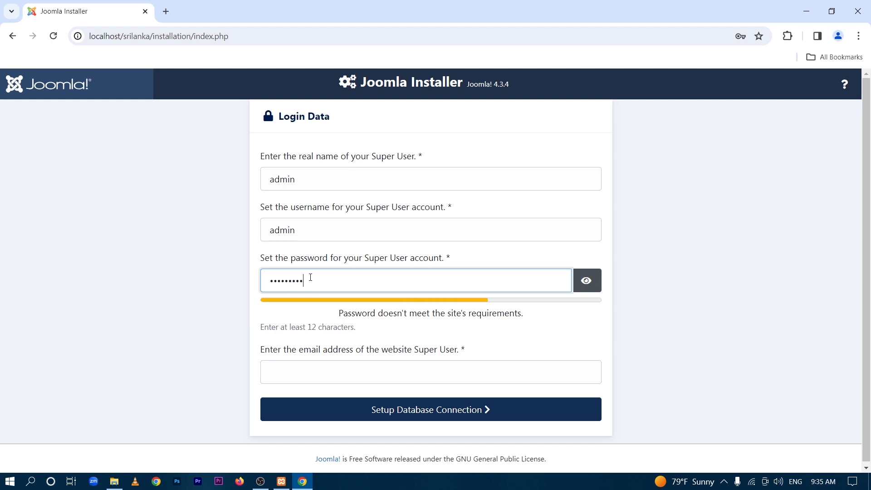
{"action": "type", "text": "67"}
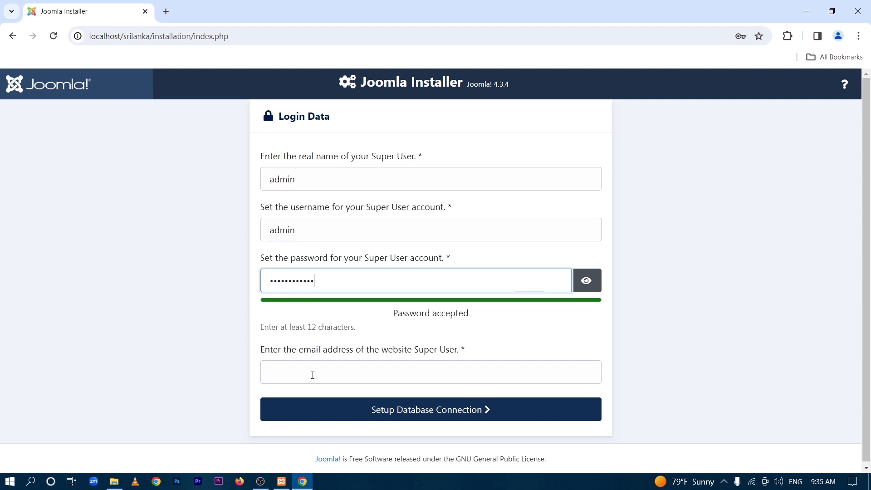
{"action": "left_click", "coordinate": [313, 375]}
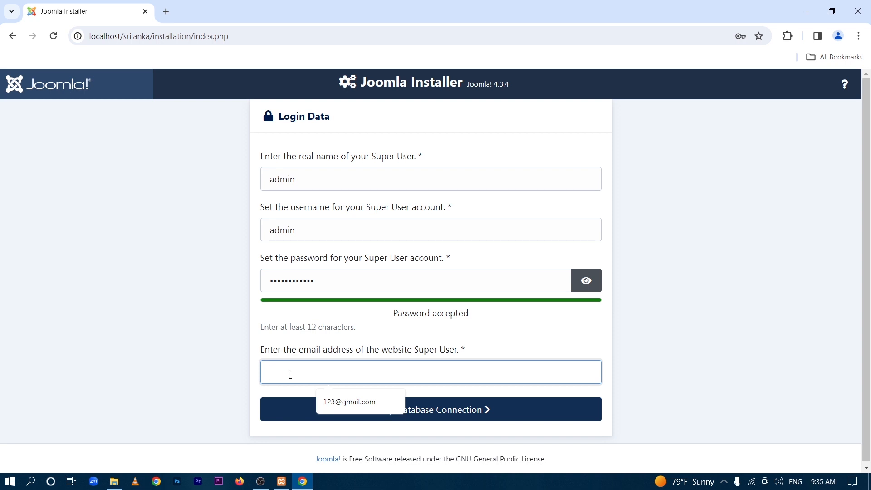
{"action": "left_click", "coordinate": [424, 416]}
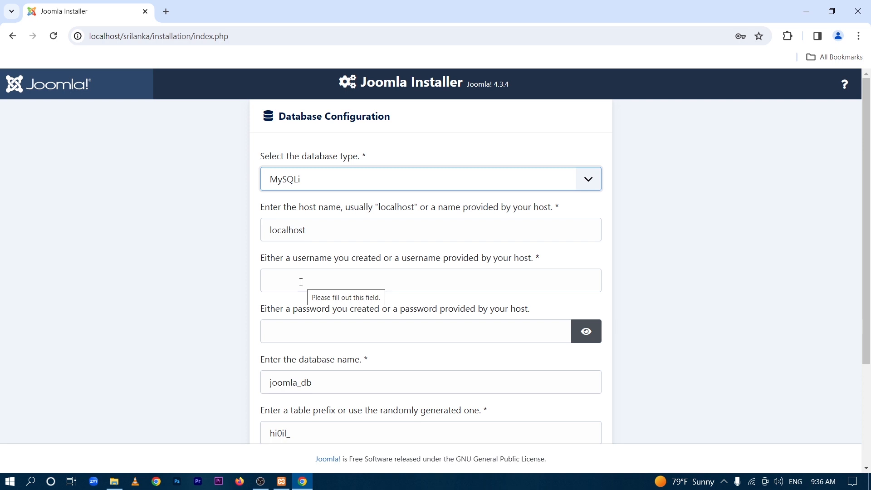
- Set database user 'root' and database name 'srilanka_db', then install Joomla
{"action": "left_click", "coordinate": [301, 281]}
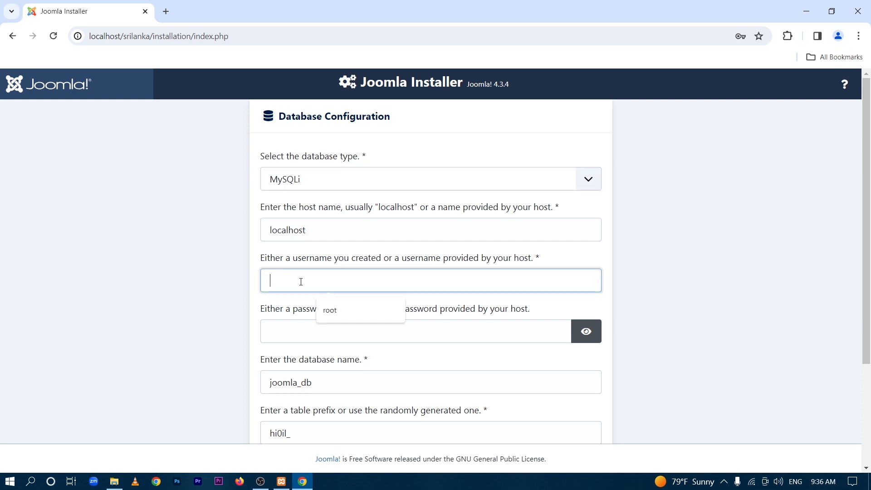
{"action": "type", "text": "root"}
{"action": "scroll", "coordinate": [294, 274], "scroll_direction": "down", "scroll_amount": 3}
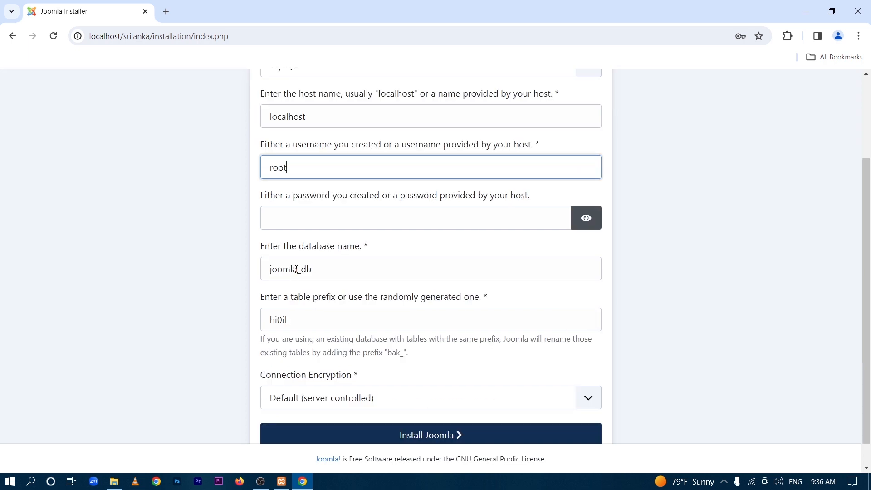
{"action": "left_click", "coordinate": [296, 269]}
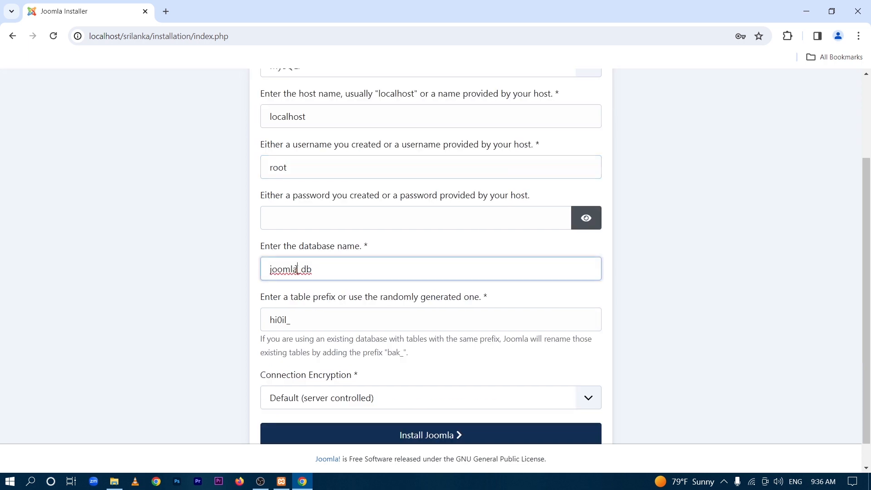
{"action": "key", "text": "ctrl+BackSpace"}
{"action": "type", "text": "srilanka"}
{"action": "scroll", "coordinate": [433, 420], "scroll_direction": "down", "scroll_amount": 1}
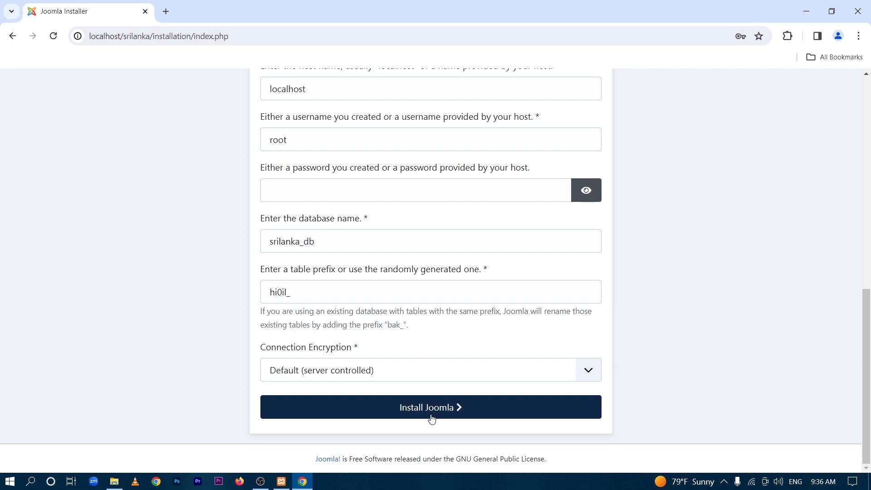
{"action": "left_click", "coordinate": [431, 412]}
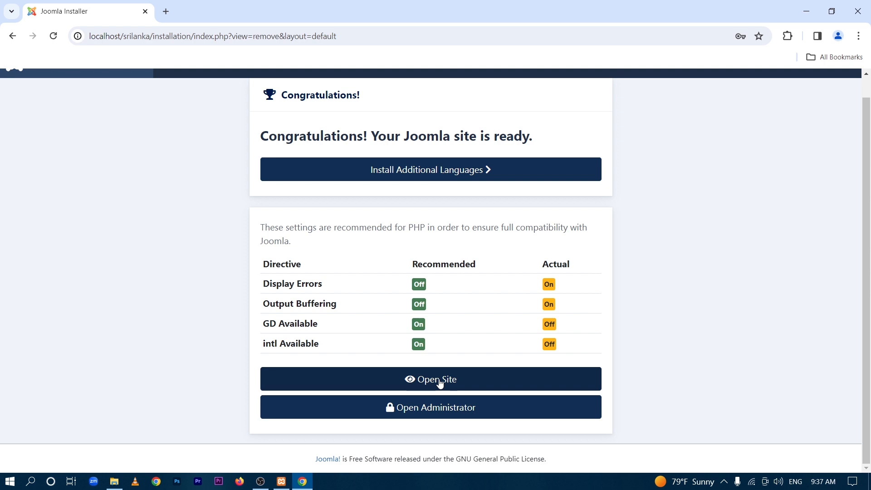
- Open the Administrator login page from the Congratulations screen
{"action": "left_click", "coordinate": [440, 413]}
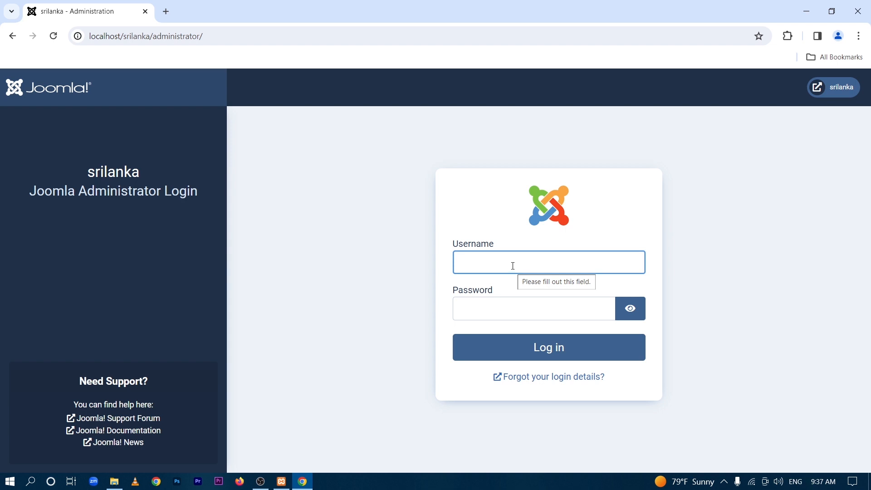
- Log in to Joomla Administrator with the saved Super User username and its password
{"action": "left_click", "coordinate": [513, 266]}
{"action": "left_click", "coordinate": [550, 311]}
{"action": "left_click", "coordinate": [488, 313]}
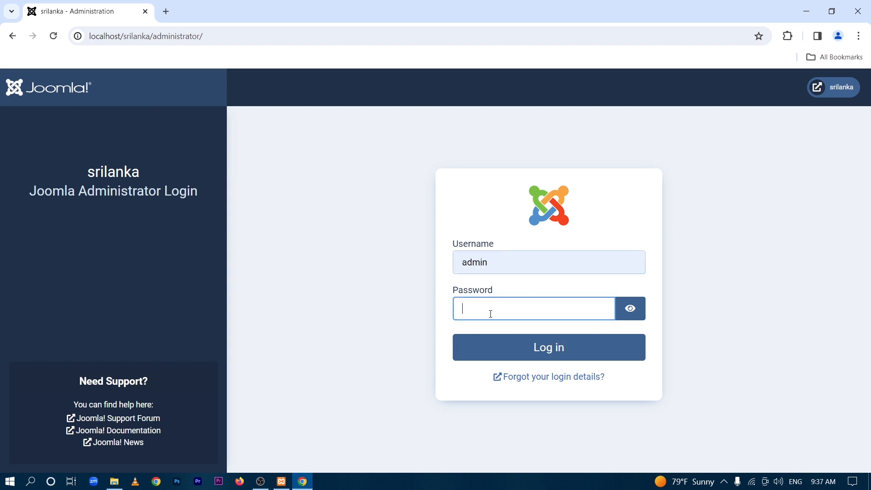
{"action": "type", "text": "•••••"}
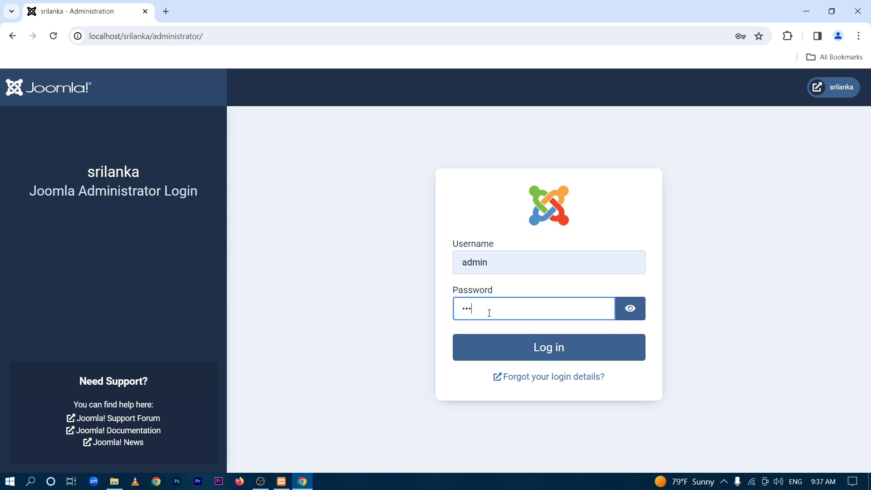
{"action": "type", "text": "•••••••"}
{"action": "left_click", "coordinate": [567, 357]}
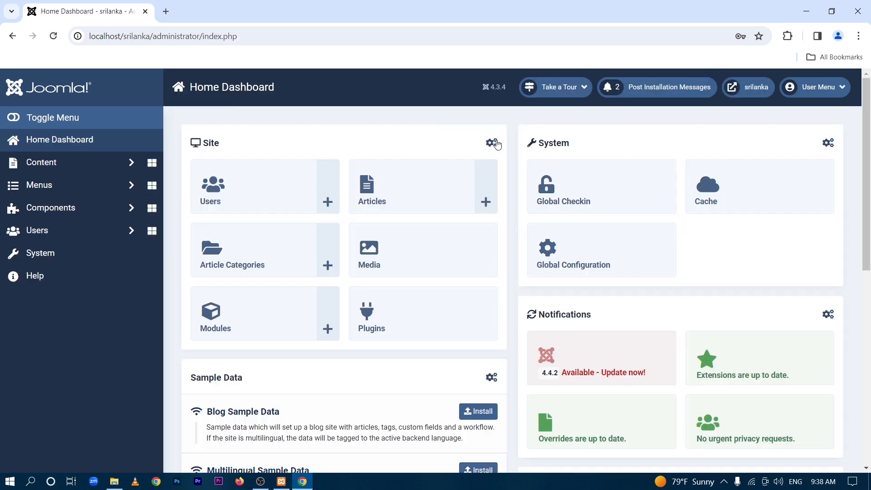
- Open the srilanka frontend at localhost/srilanka in a new tab, showing the Cassiopeia home page
{"action": "left_click", "coordinate": [745, 92]}
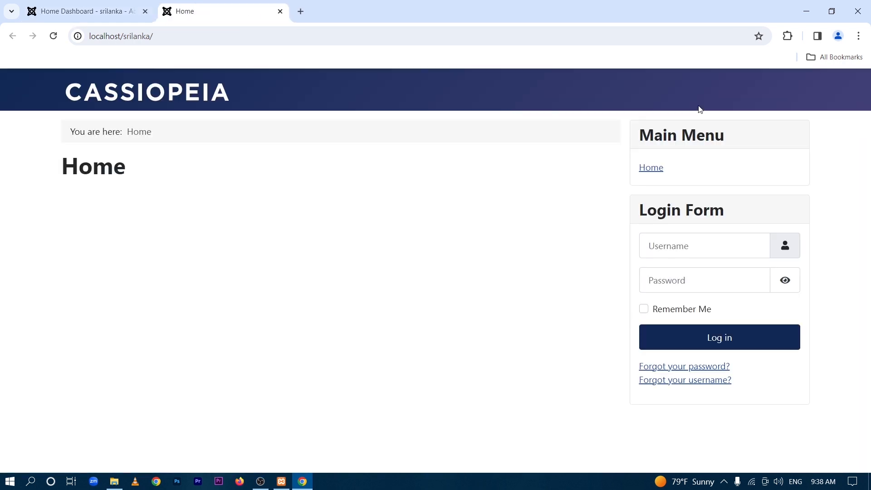